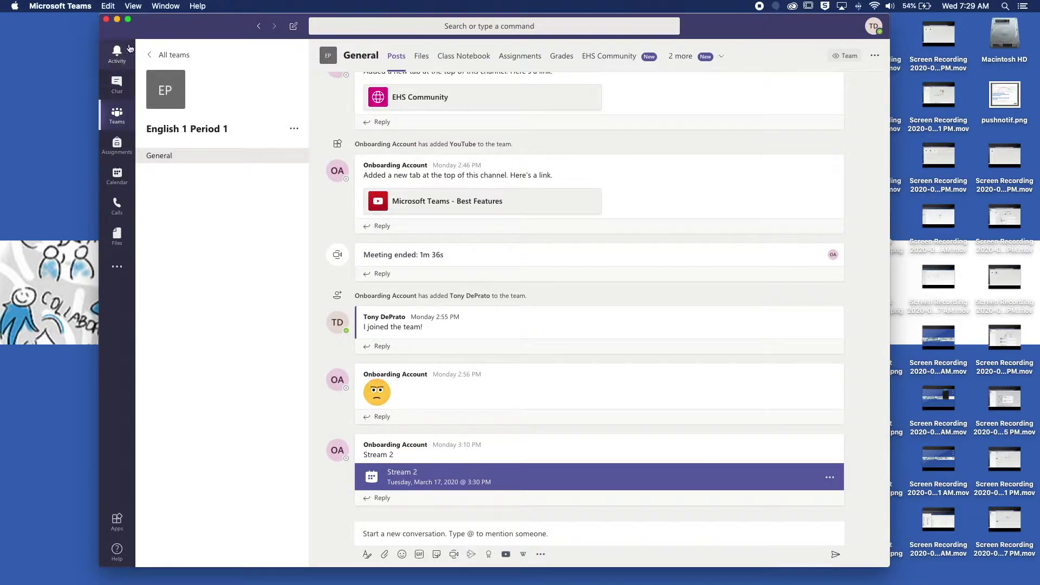
Step: Move the Teams window left and maximize it to show more General channel tabs
{"action": "left_click_drag", "start_coordinate": [170, 16], "coordinate": [106, 14]}
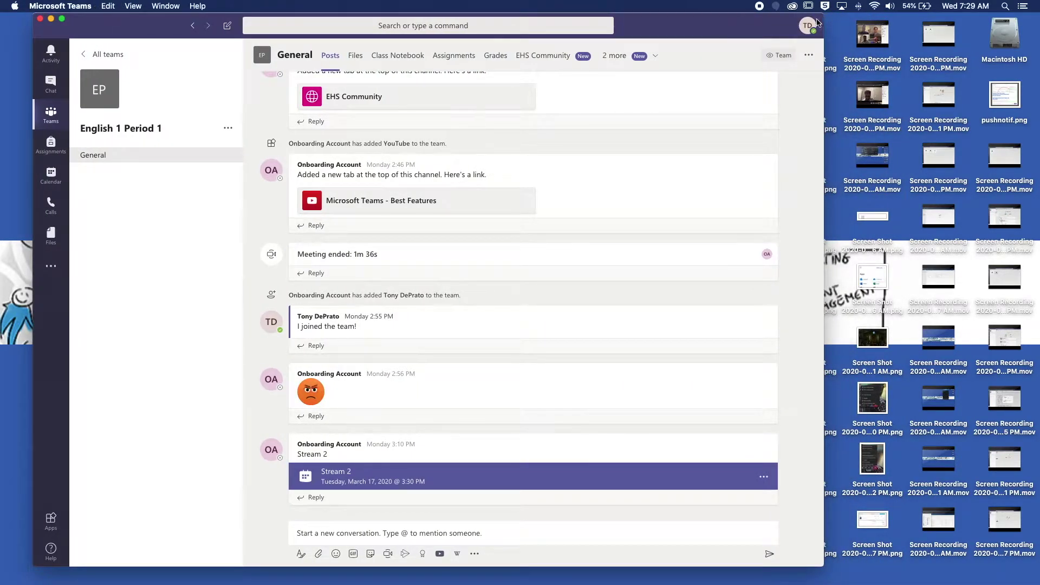
{"action": "double_click", "coordinate": [824, 20]}
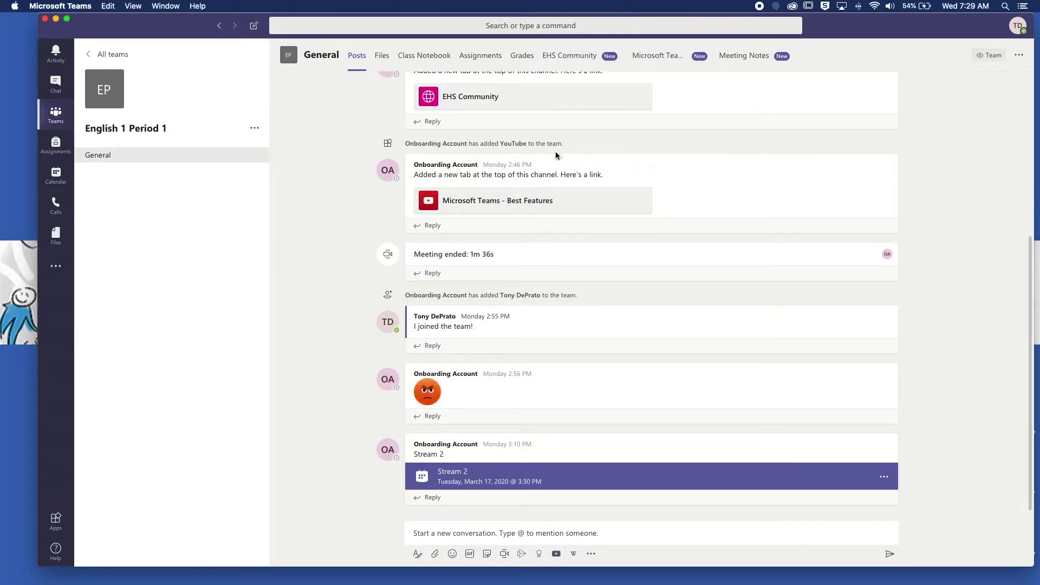
{"action": "mouse_move", "coordinate": [592, 317]}
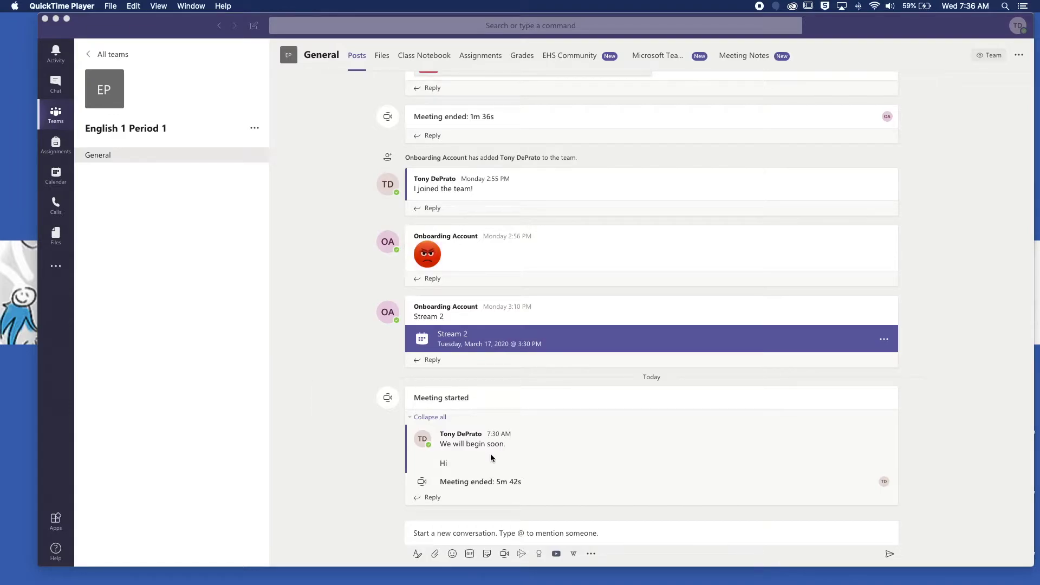
Step: Set up a Meet now channel meeting titled 'Streaming Meeting 1' with the camera off
{"action": "left_click", "coordinate": [541, 535]}
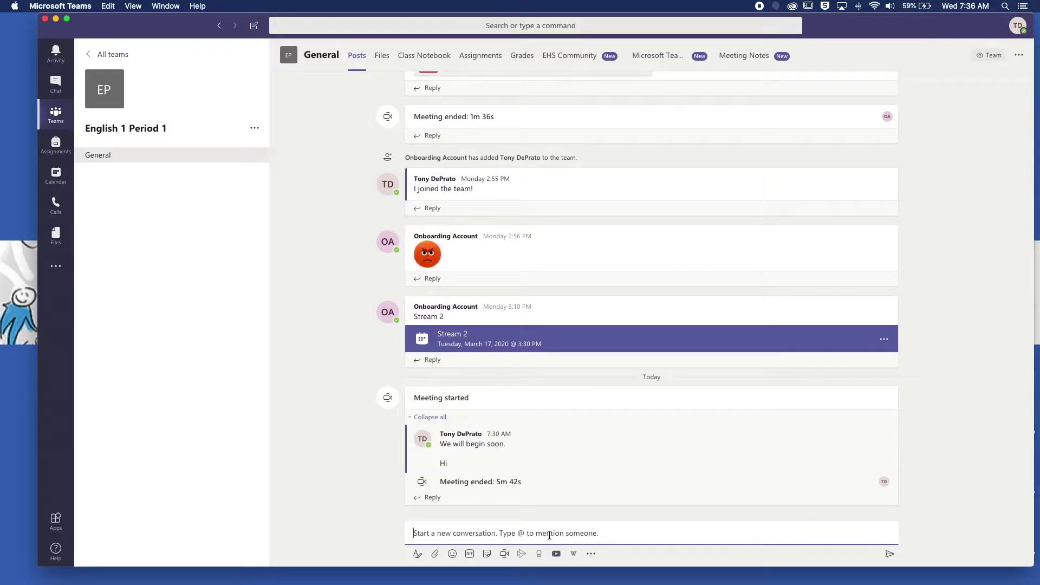
{"action": "left_click", "coordinate": [504, 554]}
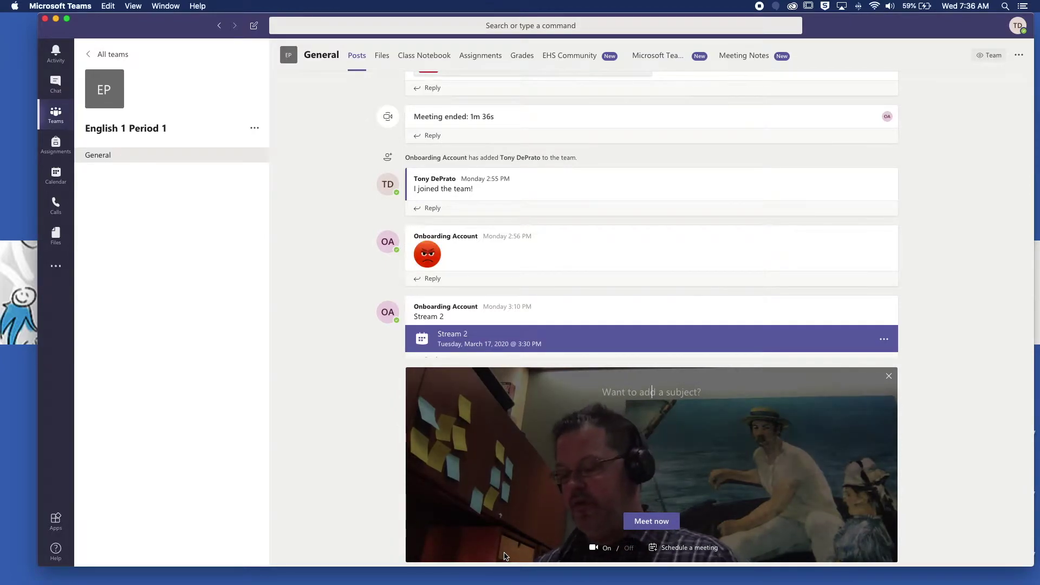
{"action": "type", "text": "St"}
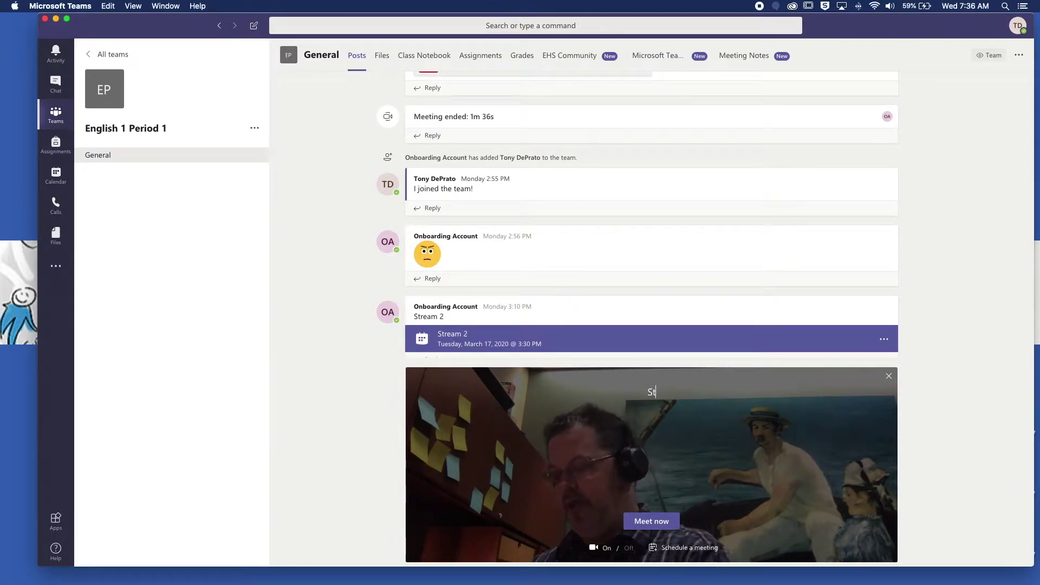
{"action": "type", "text": "reaming Me"}
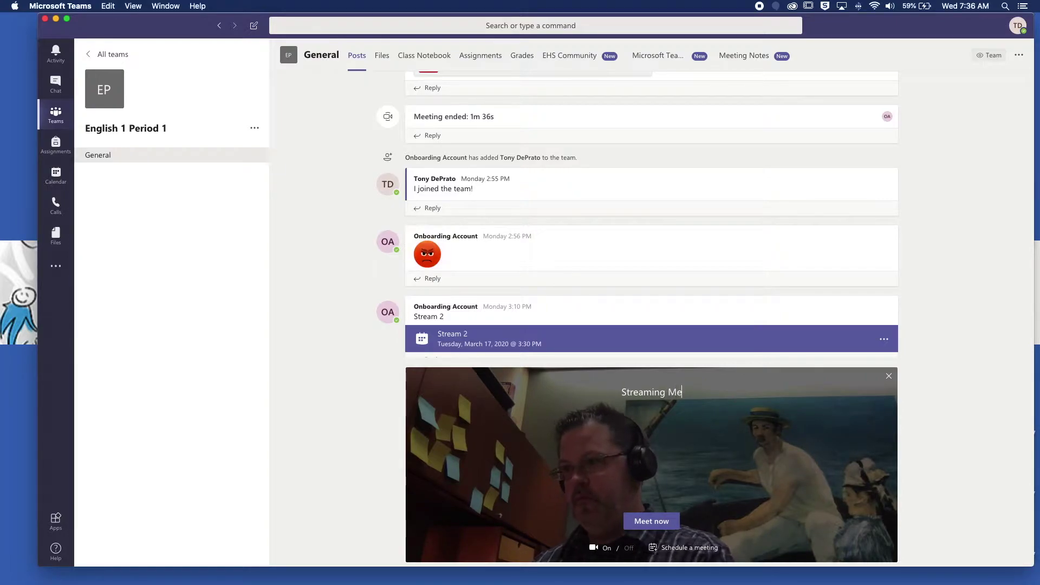
{"action": "type", "text": "eting 1"}
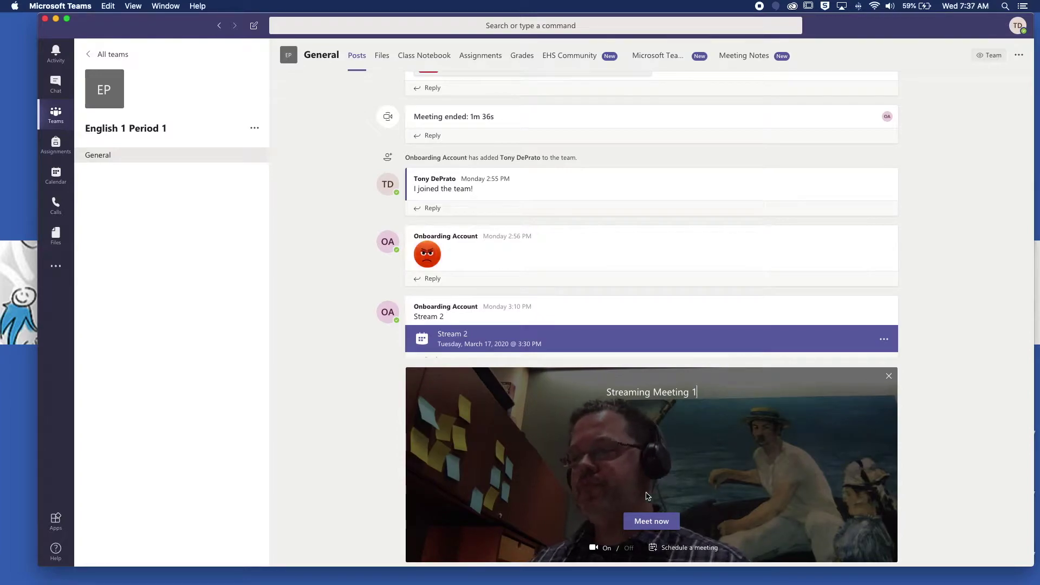
{"action": "left_click", "coordinate": [605, 548]}
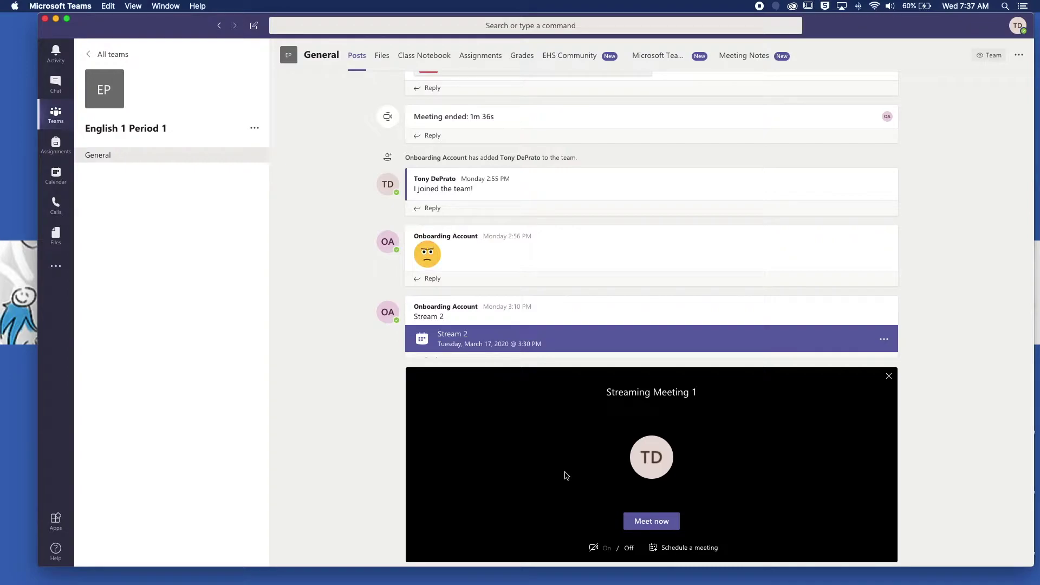
Step: Start the Streaming Meeting 1 call, then mute and unmute the microphone
{"action": "left_click", "coordinate": [653, 521]}
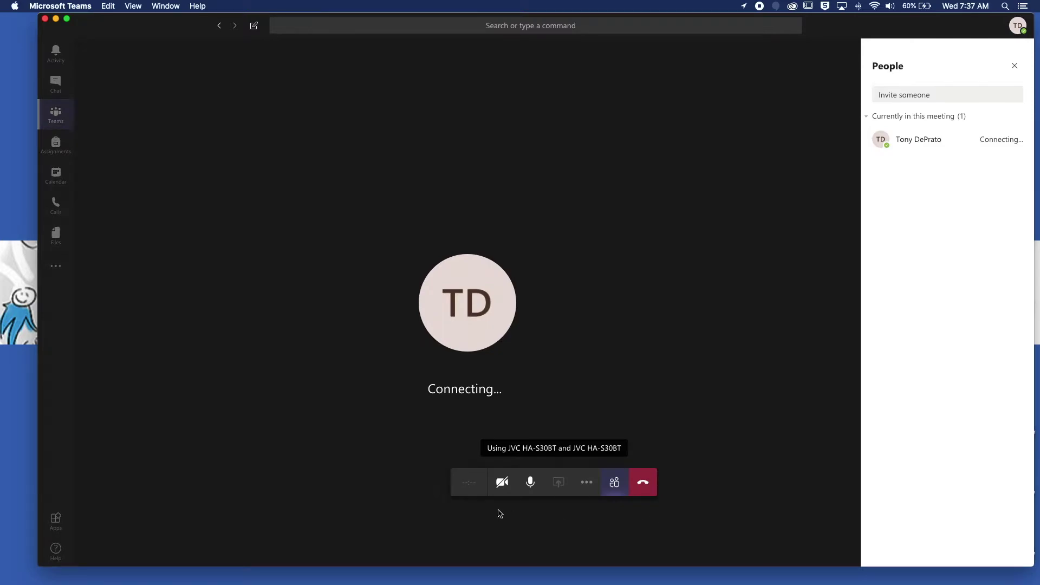
{"action": "left_click", "coordinate": [531, 484]}
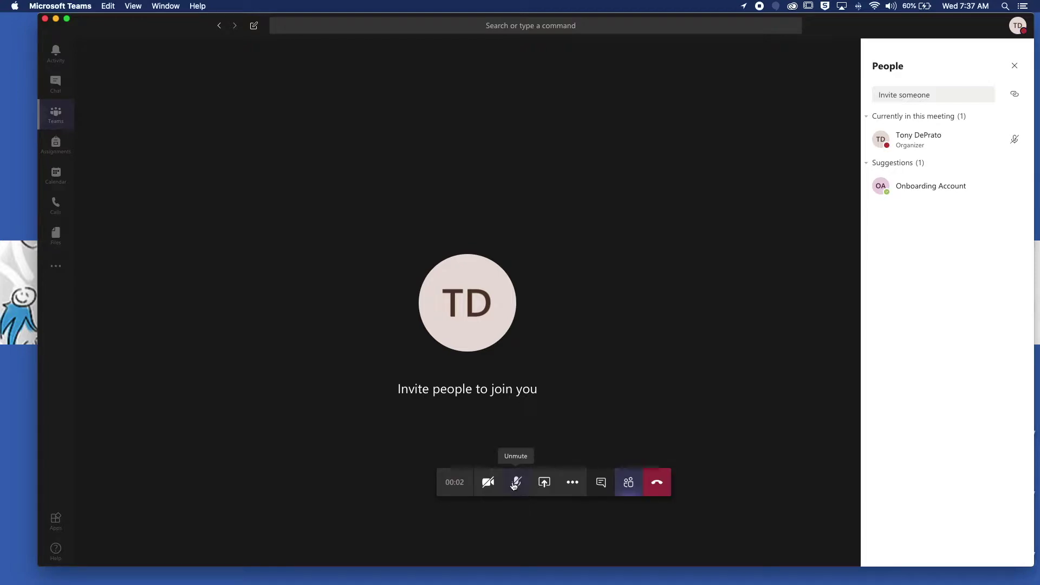
{"action": "left_click", "coordinate": [516, 483]}
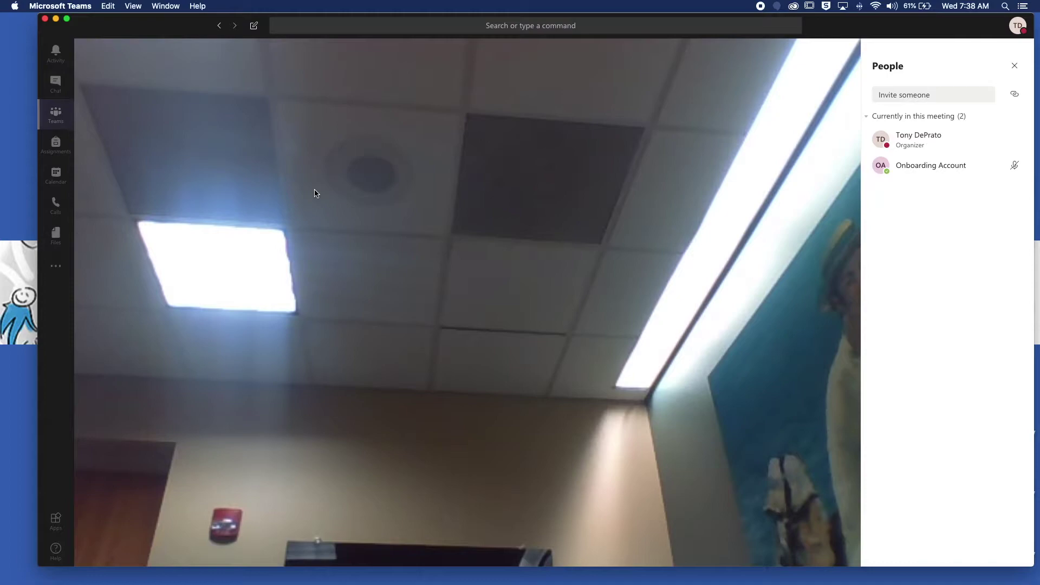
Step: Switch the participant's video to Fit to frame so it is no longer cropped
{"action": "mouse_move", "coordinate": [387, 188]}
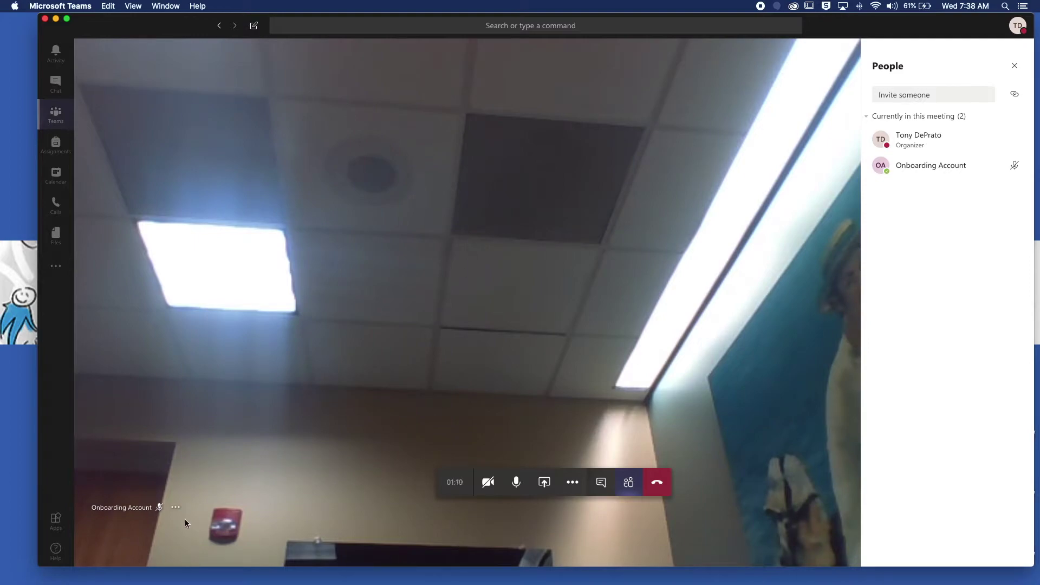
{"action": "left_click", "coordinate": [176, 507]}
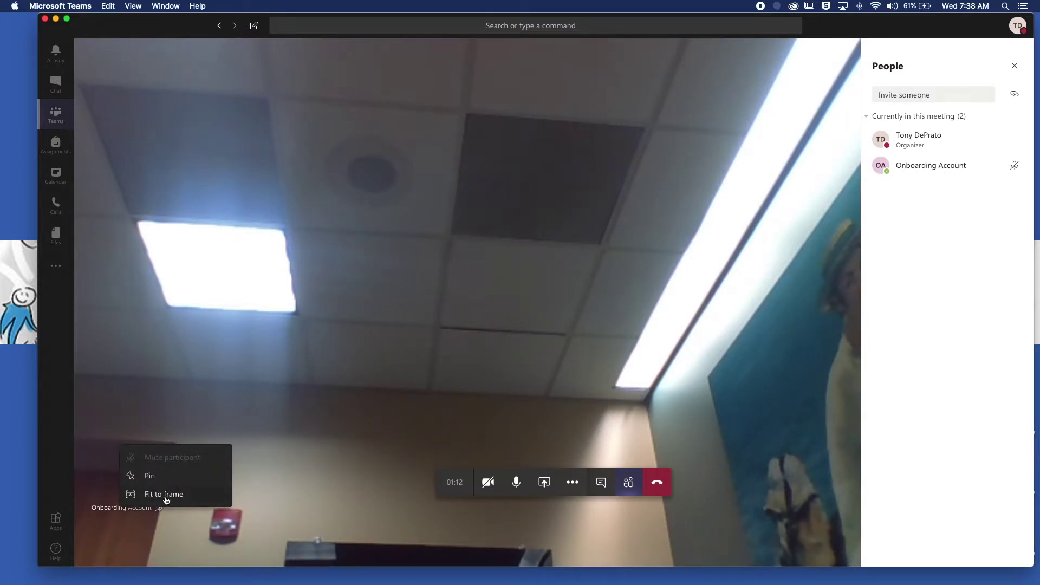
{"action": "left_click", "coordinate": [166, 494]}
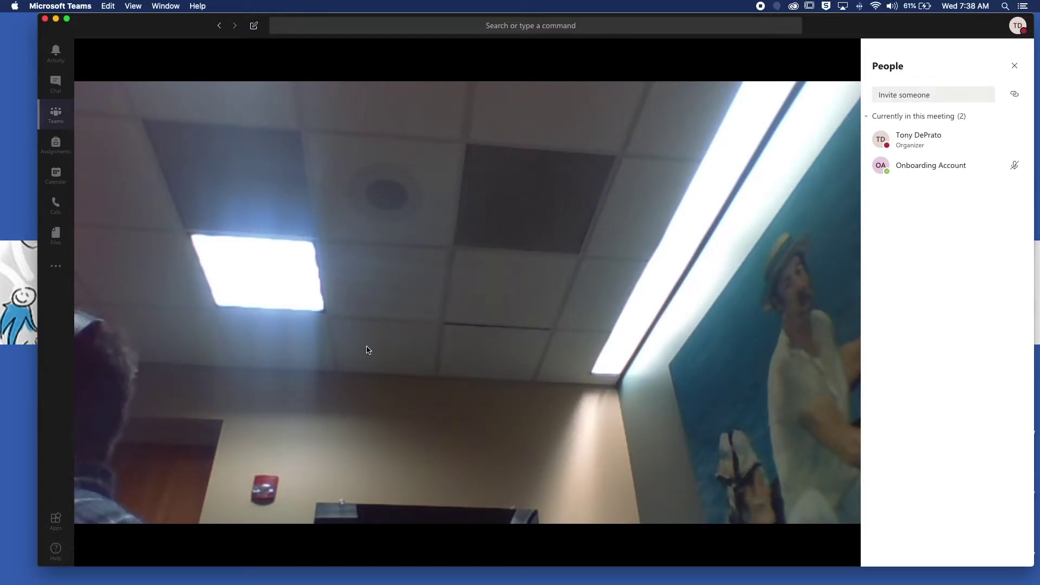
{"action": "mouse_move", "coordinate": [504, 348]}
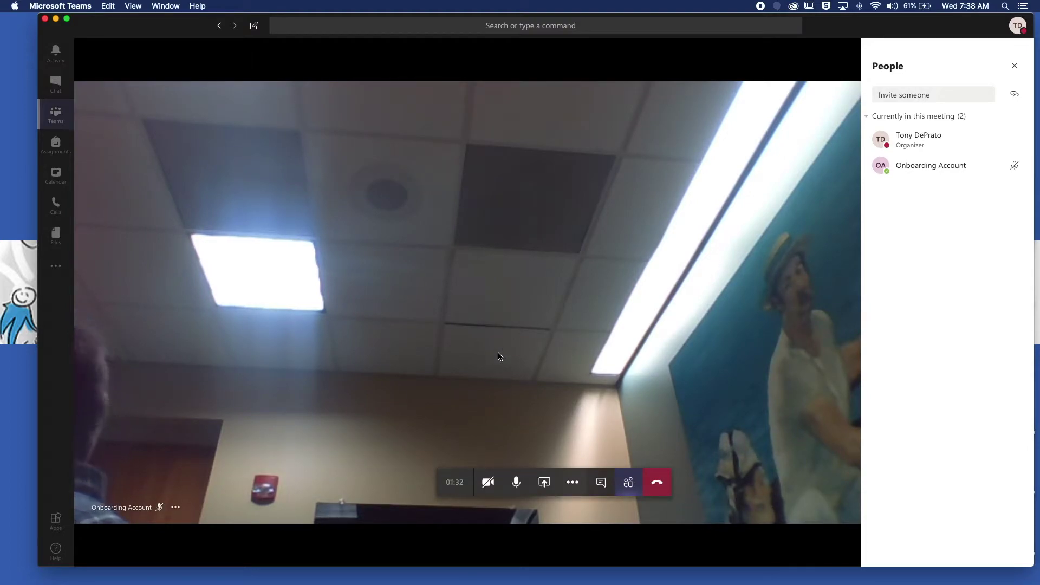
{"action": "left_click", "coordinate": [573, 481]}
Step: Turn off the participant's incoming video and privately message them 'Please stop eating on the live chat it is noisy.'
{"action": "left_click", "coordinate": [577, 453]}
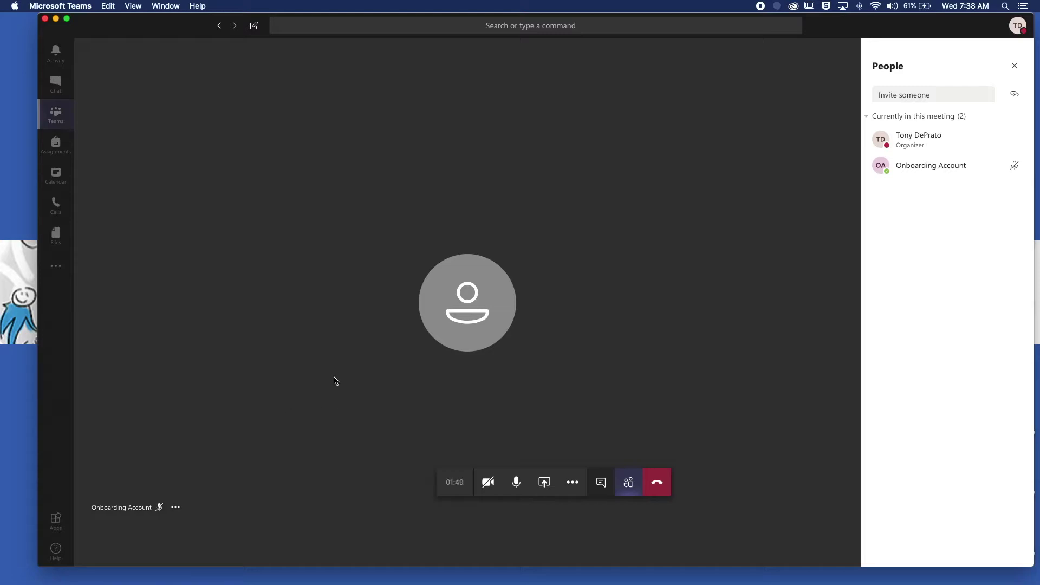
{"action": "left_click", "coordinate": [100, 509]}
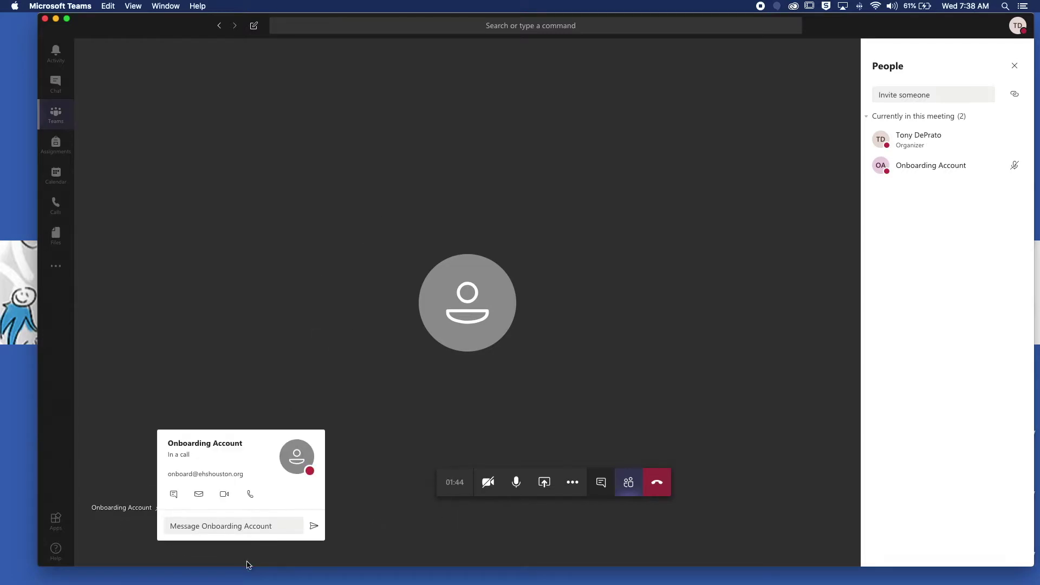
{"action": "mouse_move", "coordinate": [108, 512]}
{"action": "left_click", "coordinate": [189, 528]}
{"action": "type", "text": "Please sto"}
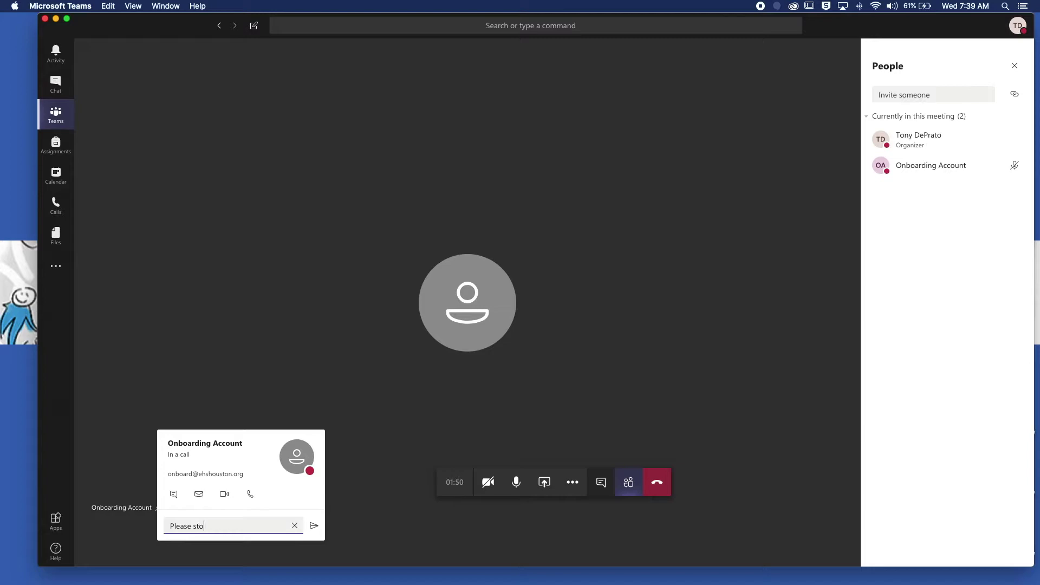
{"action": "type", "text": "p eating"}
{"action": "type", "text": " on the live chat it is noisy"}
{"action": "type", "text": "."}
{"action": "left_click", "coordinate": [314, 526]}
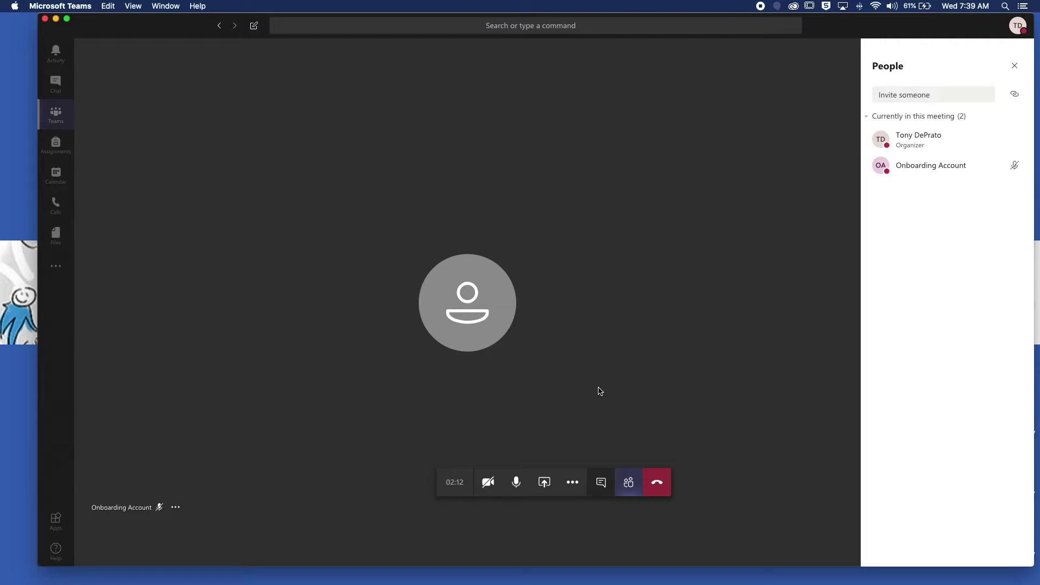
Step: Send 'Question 1: Do you like Teams?' in the meeting chat, correcting typos while typing
{"action": "left_click", "coordinate": [601, 484]}
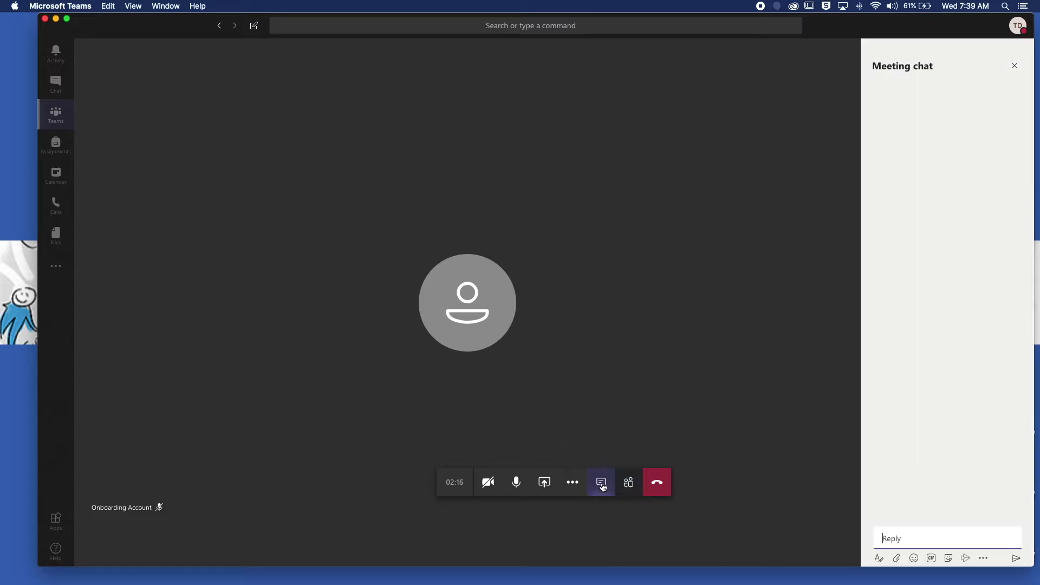
{"action": "left_click", "coordinate": [899, 536]}
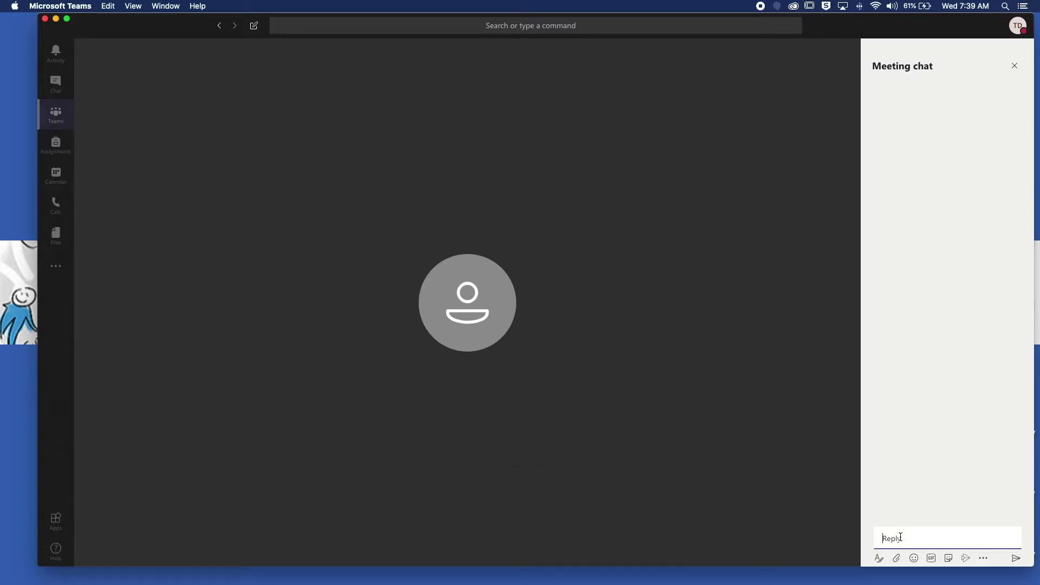
{"action": "type", "text": "Qustion"}
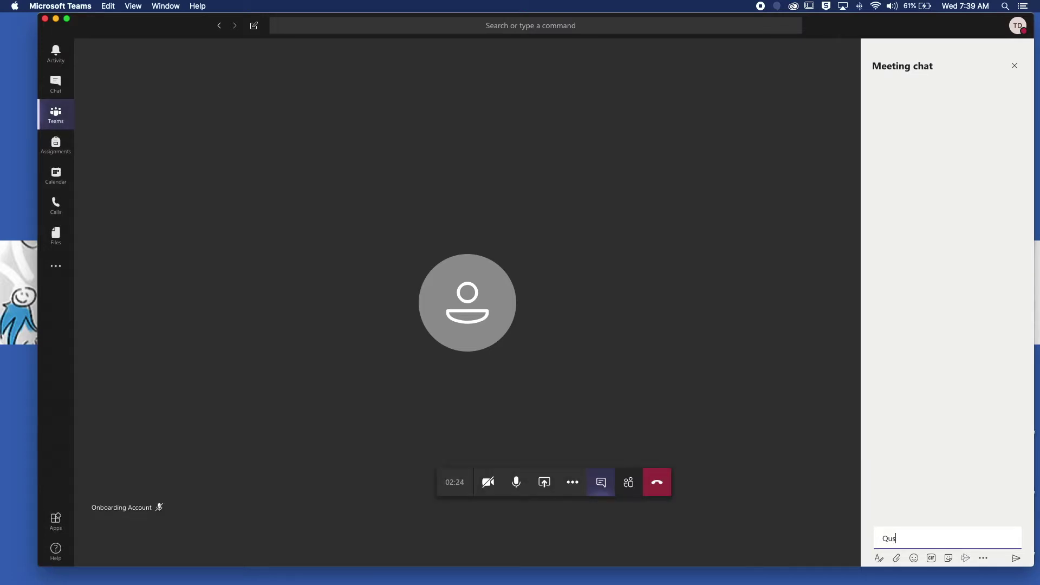
{"action": "key", "text": "BackSpace"}
{"action": "key", "text": "BackSpace"}
{"action": "key", "text": "BackSpace"}
{"action": "key", "text": "BackSpace"}
{"action": "key", "text": "BackSpace"}
{"action": "type", "text": "estion 1: Do yuo"}
{"action": "key", "text": "BackSpace"}
{"action": "type", "text": "ou like t"}
{"action": "key", "text": "BackSpace"}
{"action": "type", "text": "Teams?"}
{"action": "key", "text": "Return"}
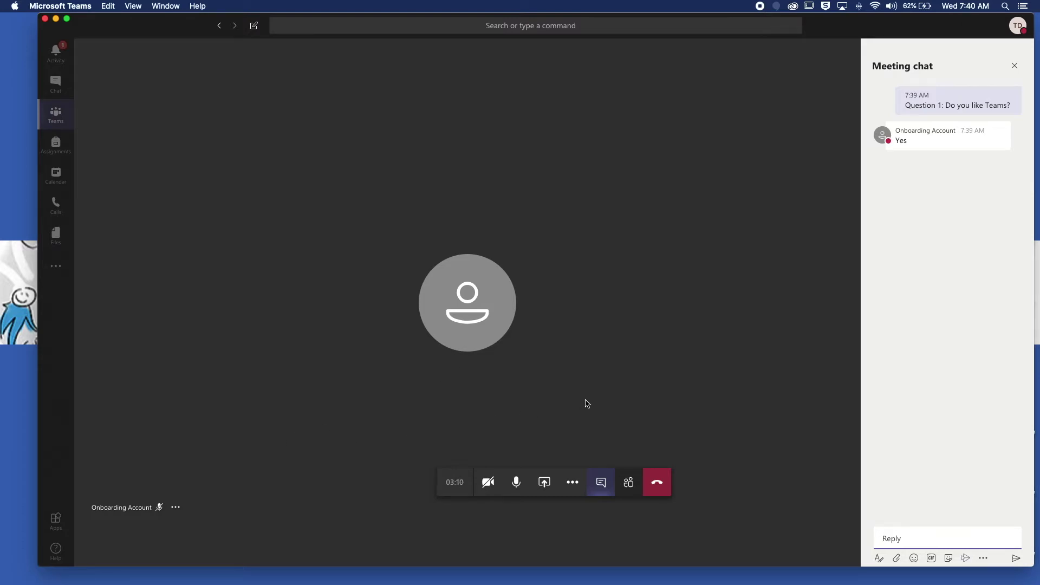
{"action": "left_click", "coordinate": [573, 483]}
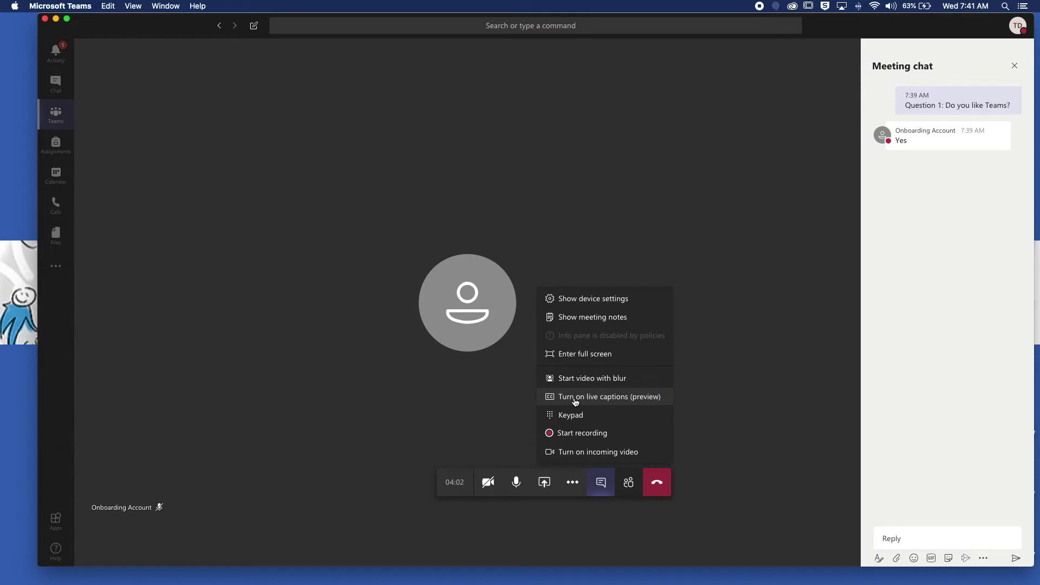
Step: Enable live captions (preview) from the More actions menu
{"action": "left_click", "coordinate": [575, 401]}
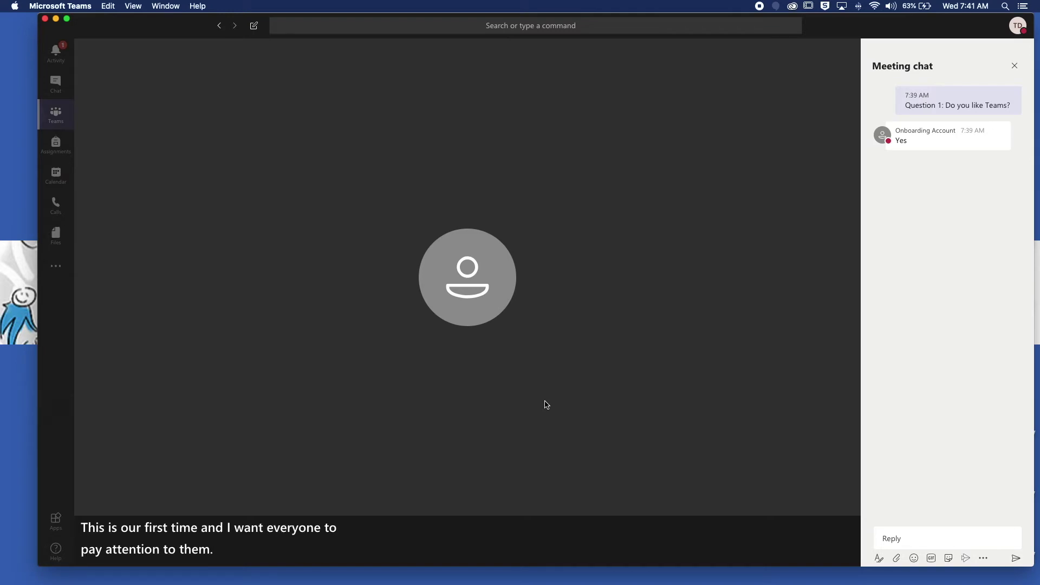
Step: Disable live captions (preview) from the More actions menu
{"action": "left_click", "coordinate": [588, 483]}
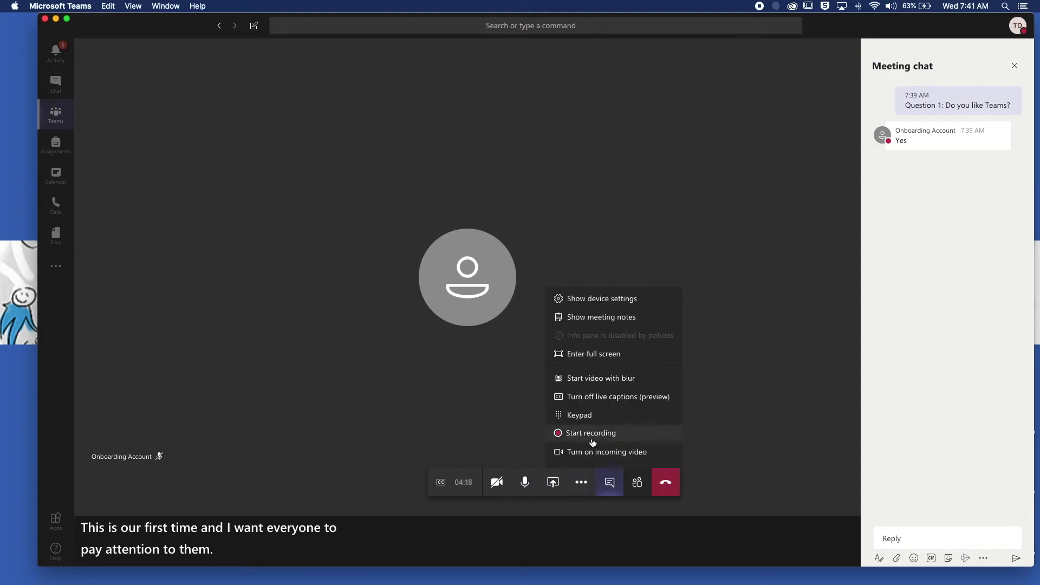
{"action": "left_click", "coordinate": [595, 403]}
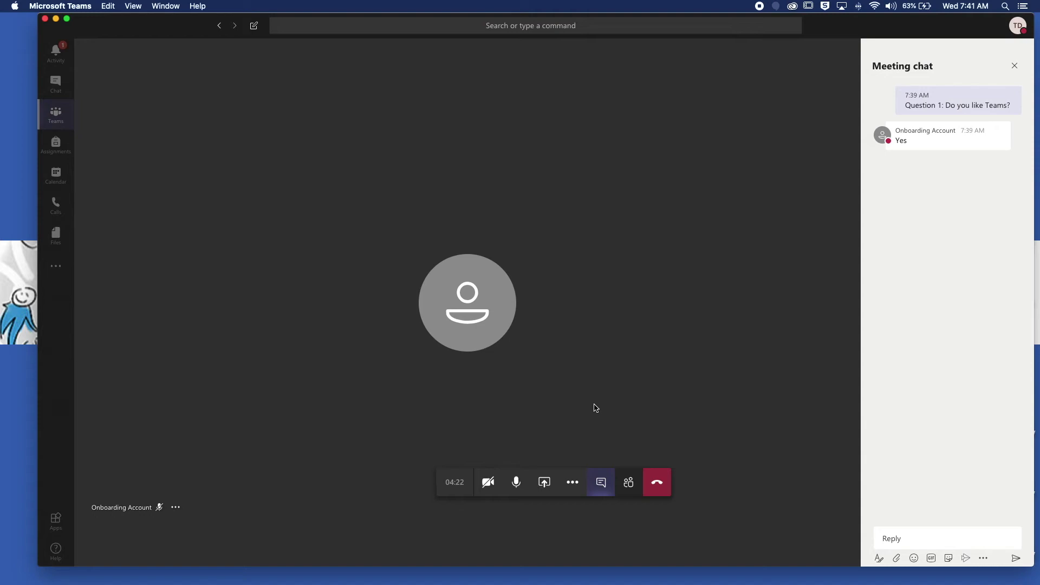
Step: Show the participants panel in place of the meeting chat
{"action": "left_click", "coordinate": [629, 487]}
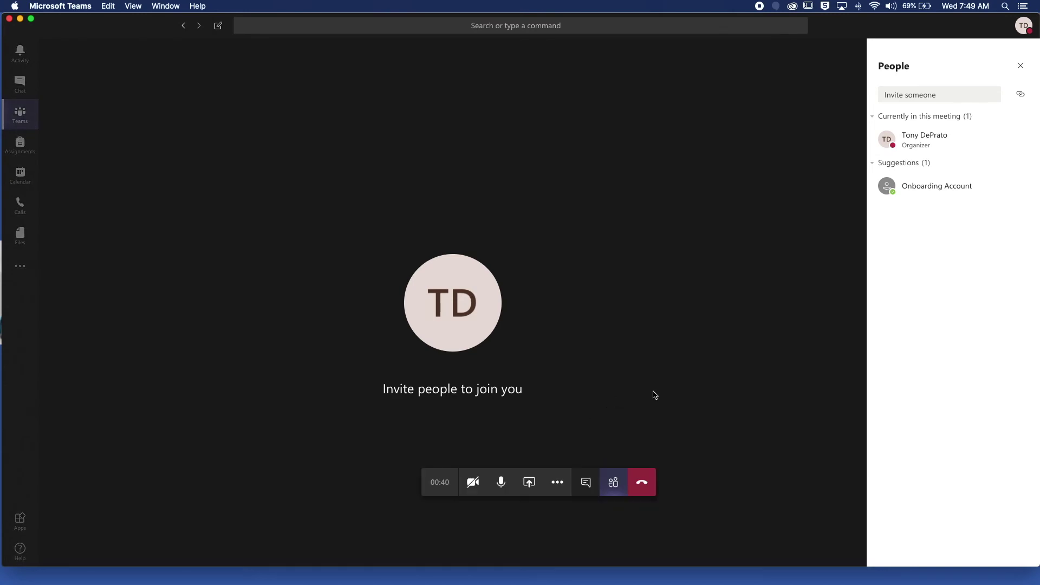
Step: Hang up the meeting to return to the General channel
{"action": "left_click", "coordinate": [646, 487]}
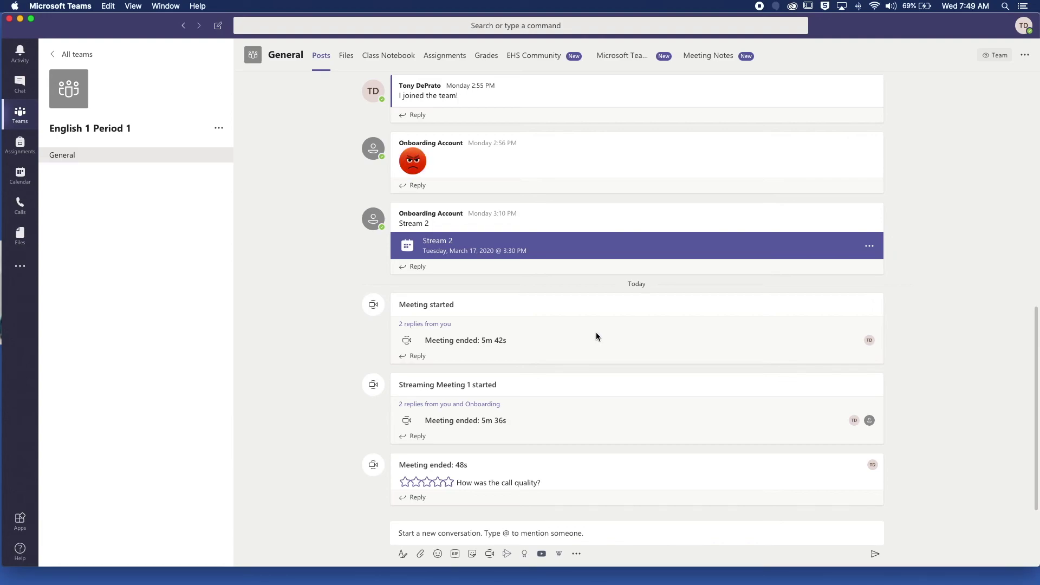
{"action": "scroll", "coordinate": [664, 433], "scroll_direction": "up", "scroll_amount": 15}
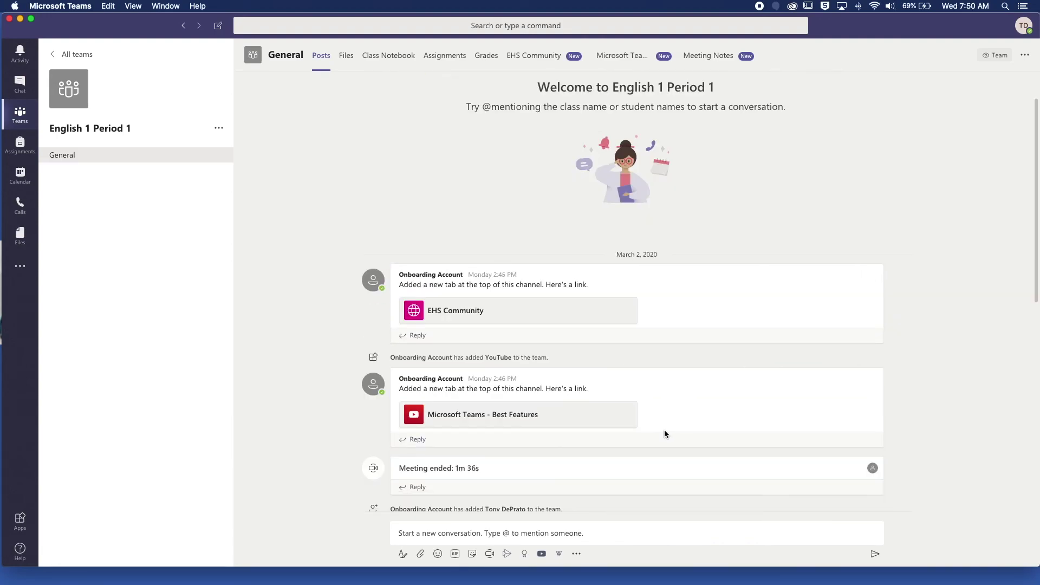
{"action": "scroll", "coordinate": [664, 433], "scroll_direction": "down", "scroll_amount": 15}
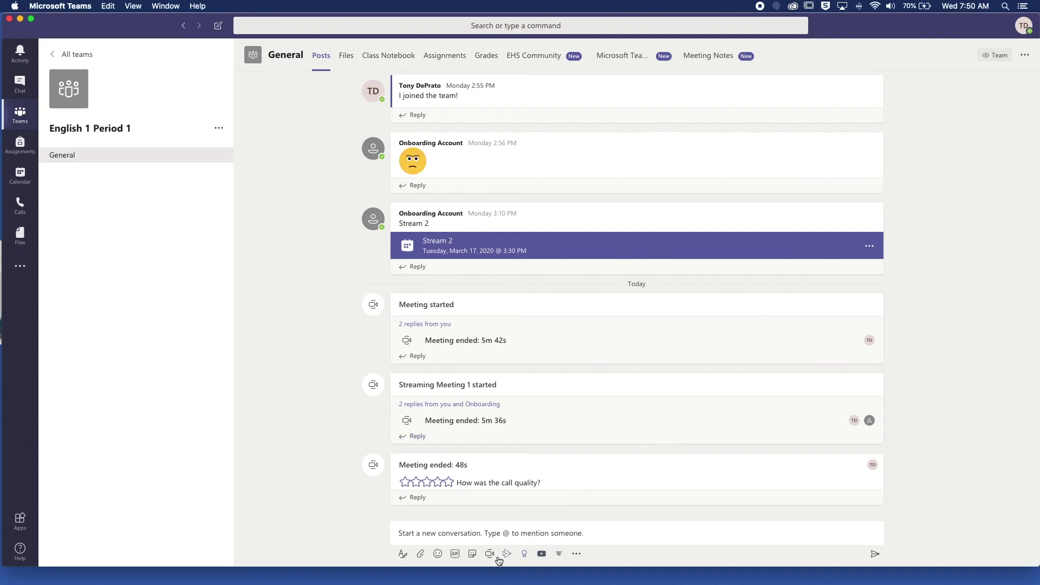
Step: Start an instant Meet now meeting in the General channel with the camera off
{"action": "left_click", "coordinate": [489, 554]}
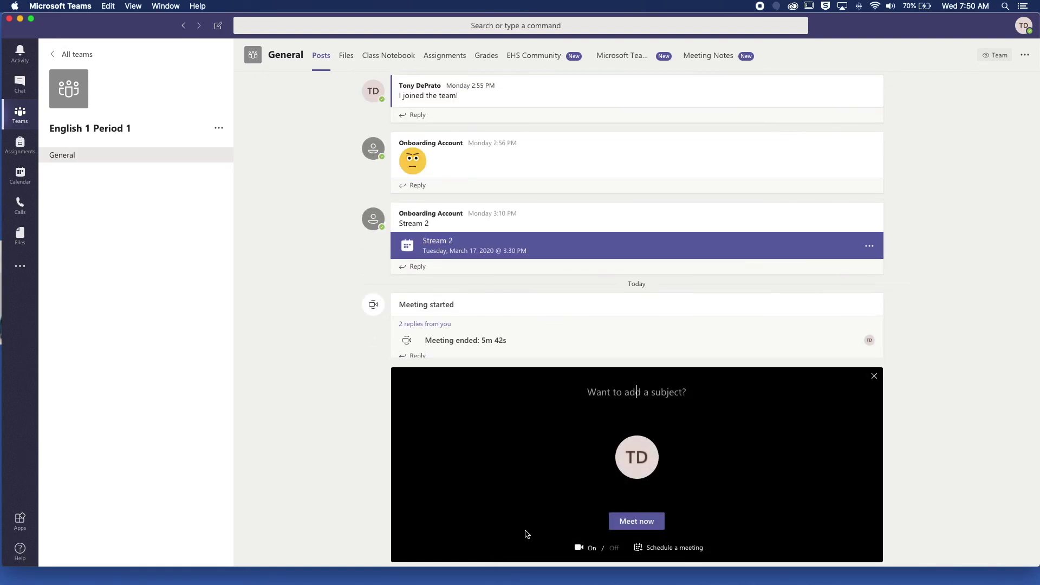
{"action": "left_click", "coordinate": [607, 548]}
{"action": "left_click", "coordinate": [636, 521]}
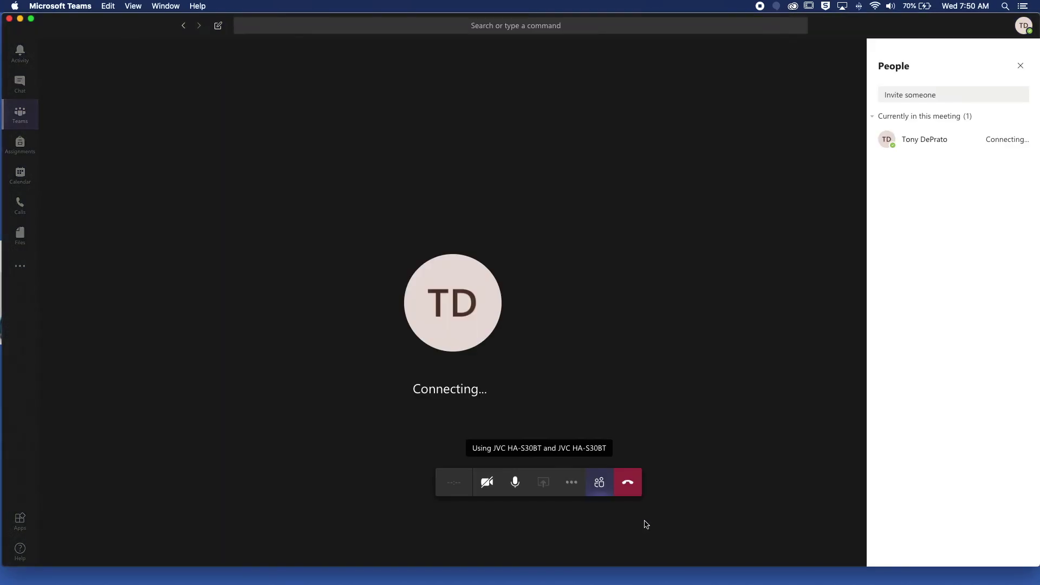
Step: Check the participants list, then hang up, leaving a 17s 'Meeting ended' post
{"action": "left_click", "coordinate": [598, 482]}
{"action": "left_click", "coordinate": [599, 481]}
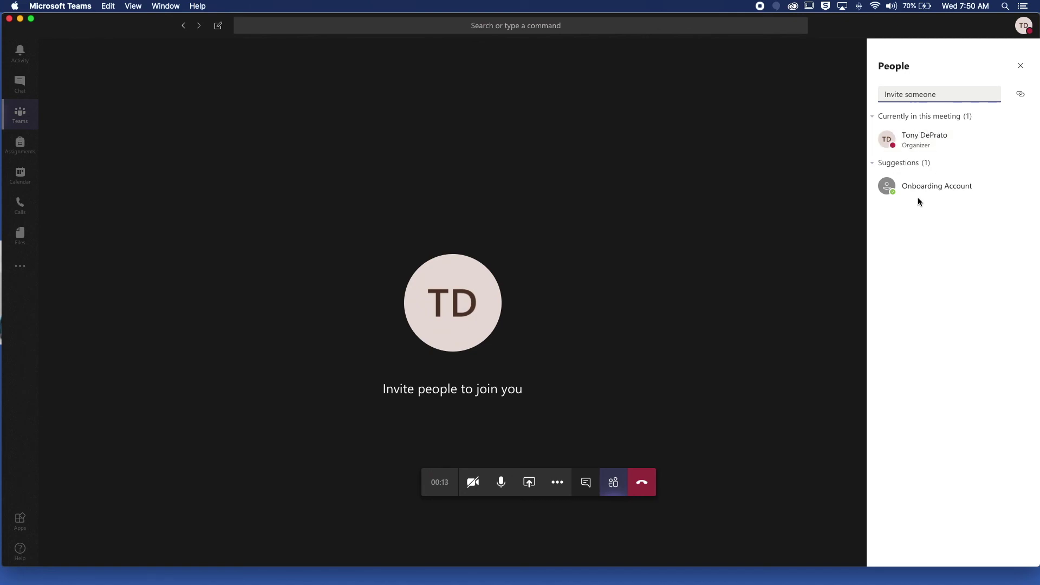
{"action": "left_click", "coordinate": [646, 483]}
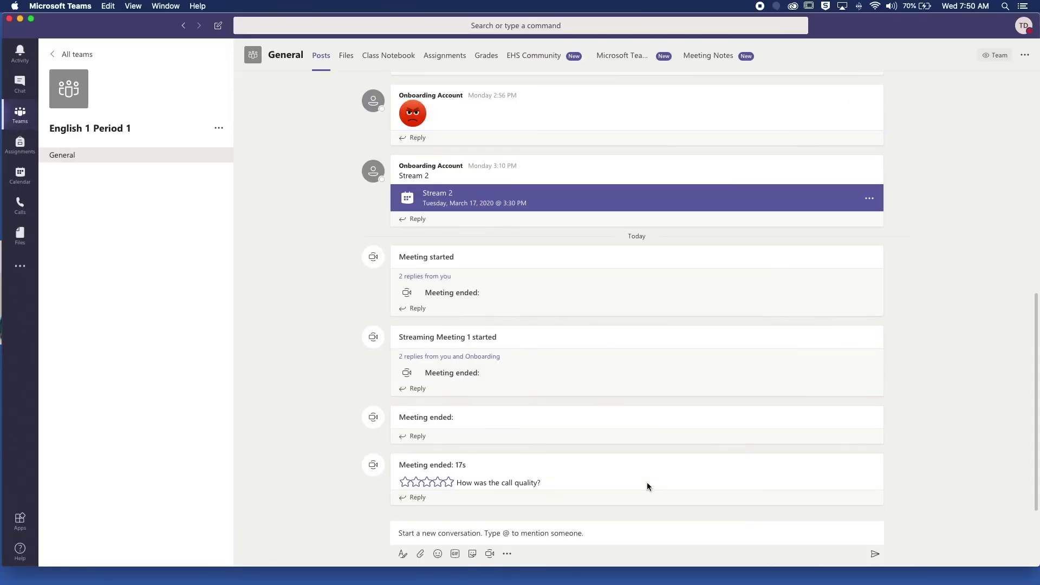